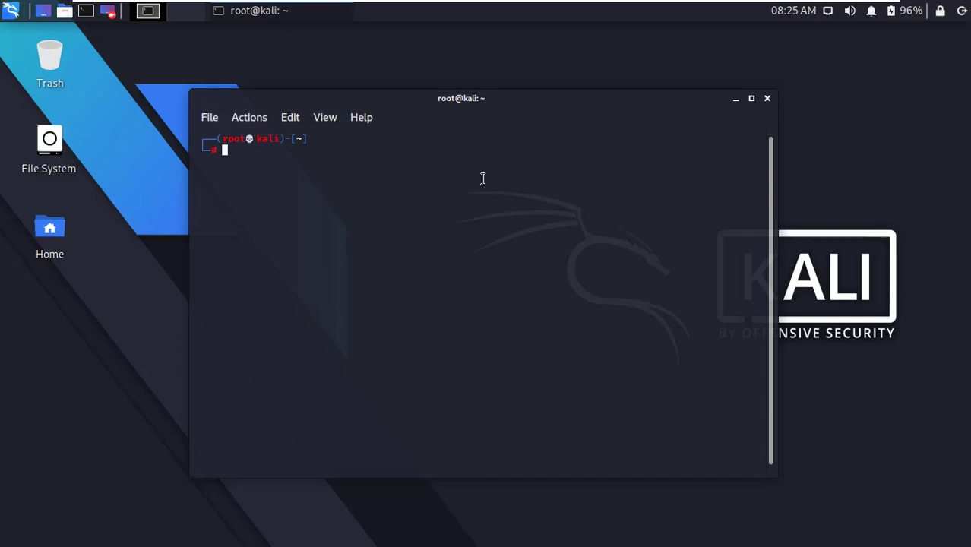
Step: Refresh the package lists by running apt-get update, and clear the terminal
text(apt)
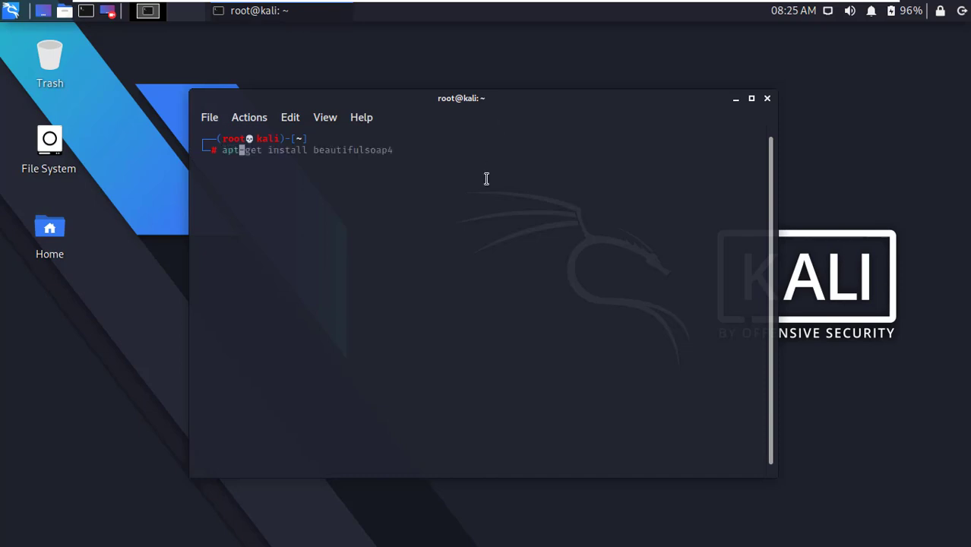
text(-get update)
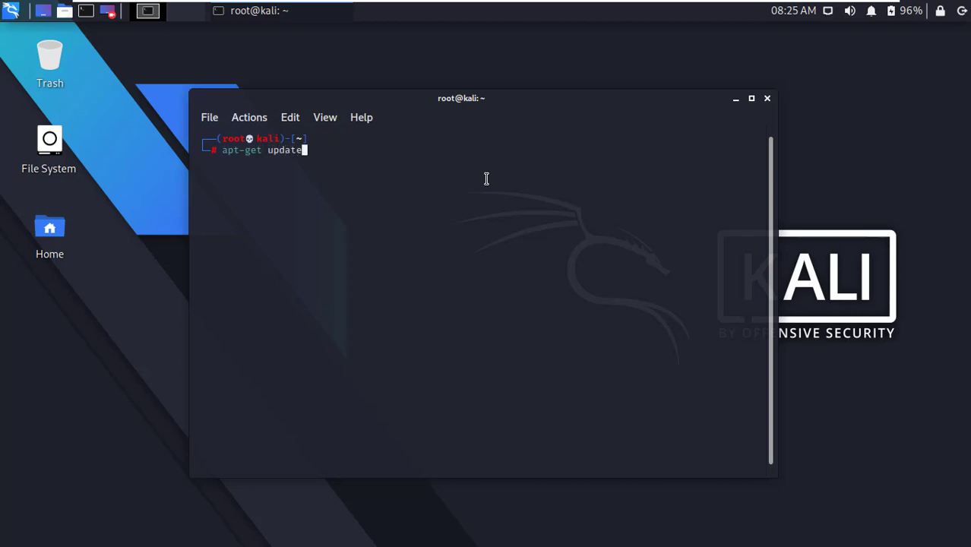
key(Return)
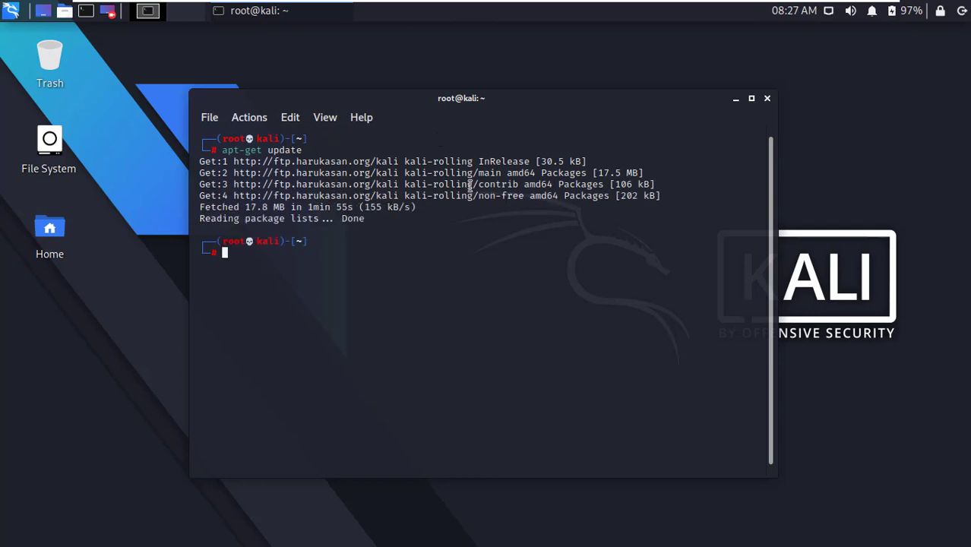
text(clear)
key(Return)
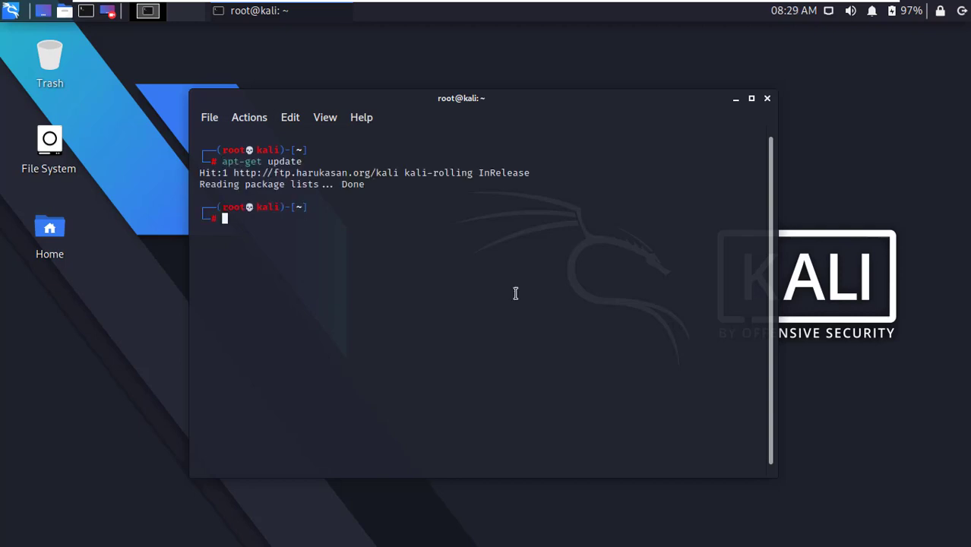
Step: Install OnionShare by running apt-get install onionshare, and agree to continue with the installation
key(Up)
key(Left)
key(Left)
key(Left)
key(Left)
key(Left)
key(Left)
key(Left)
key(Left)
key(Left)
key(Left)
key(Left)
key(Right)
key(Right)
key(Right)
key(Right)
key(Right)
key(Delete)
key(Delete)
key(Delete)
key(Delete)
key(Delete)
key(Delete)
text(insta)
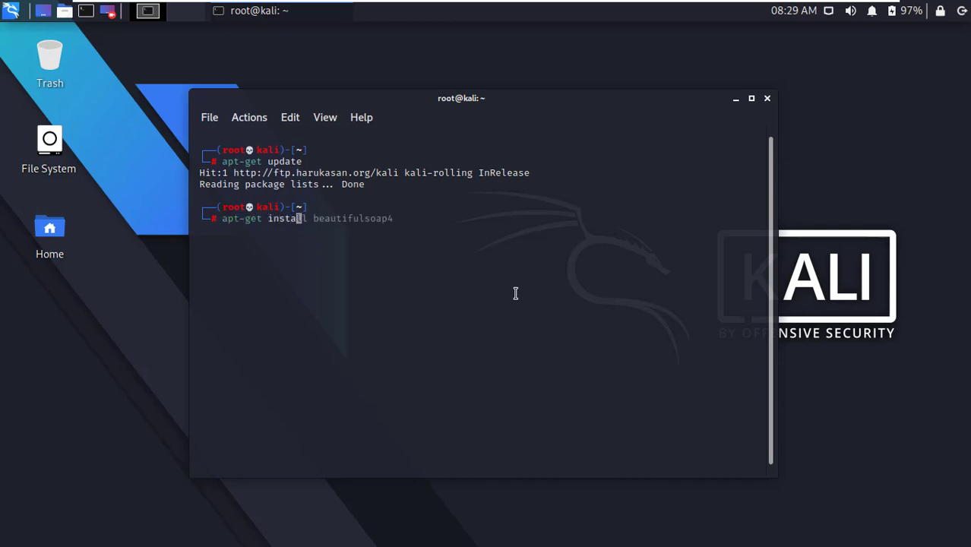
text(ll onionshare)
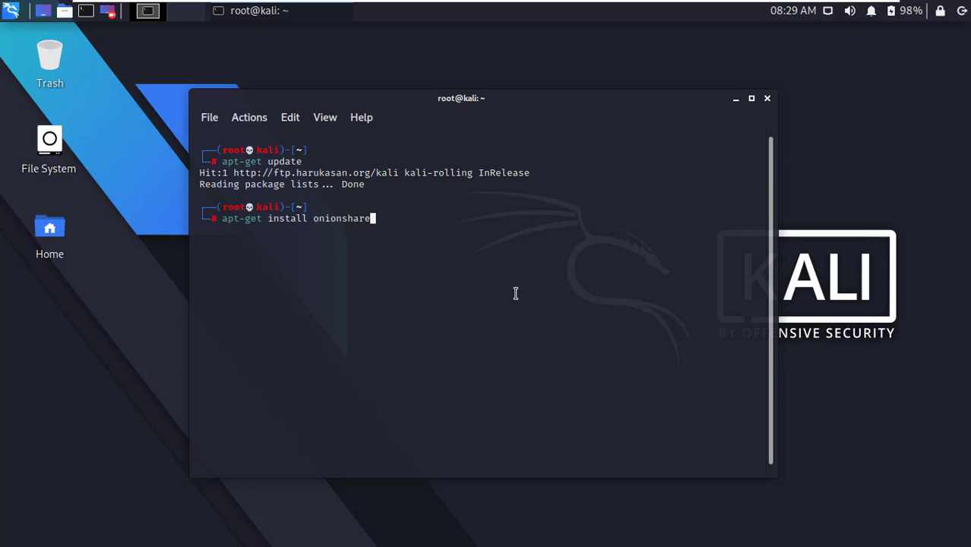
key(Return)
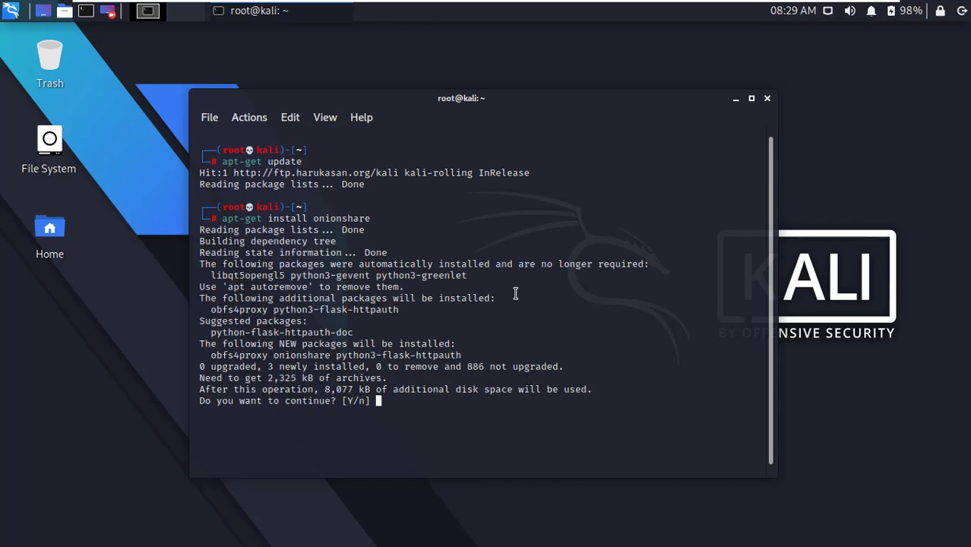
text(y)
key(Return)
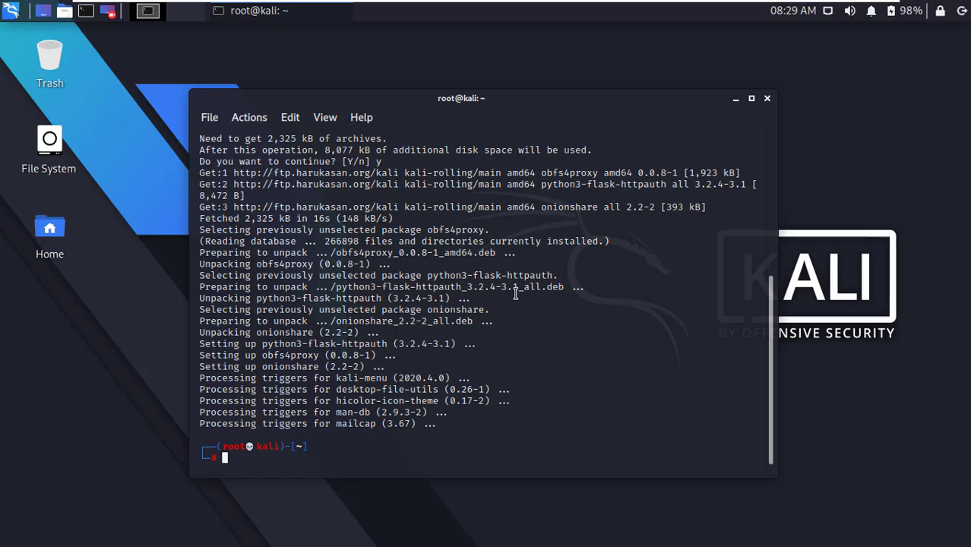
Step: Close the terminal and launch OnionShare, placing its window clear of the desktop icons
click(767, 99)
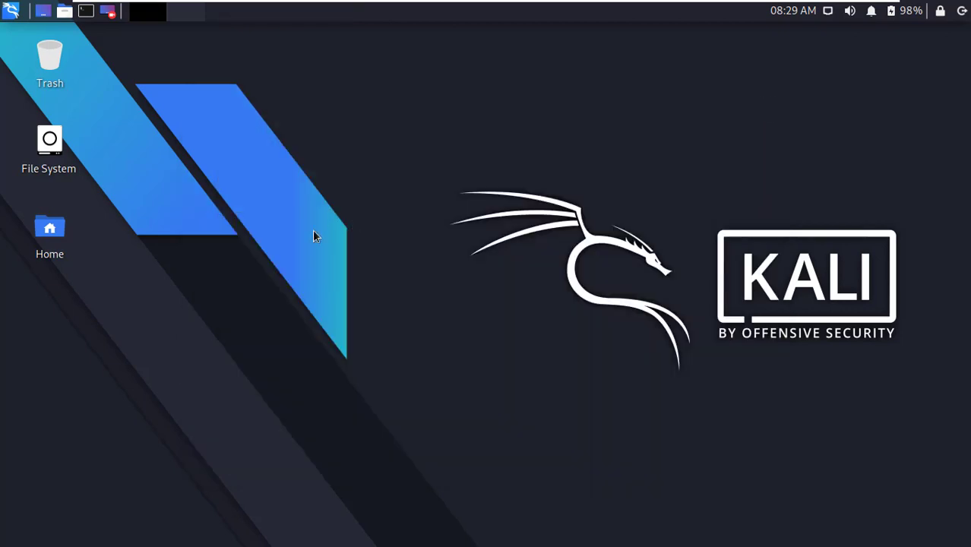
click(11, 11)
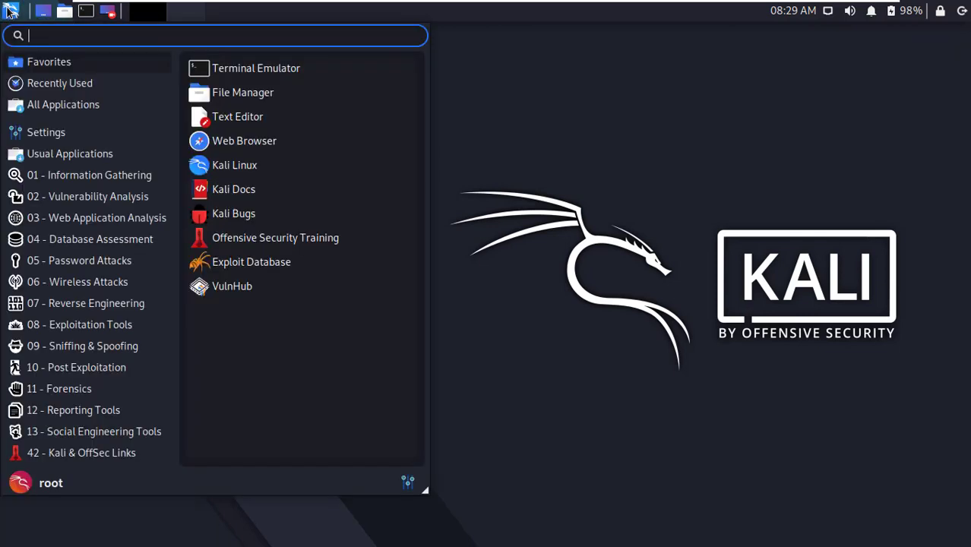
text(onio)
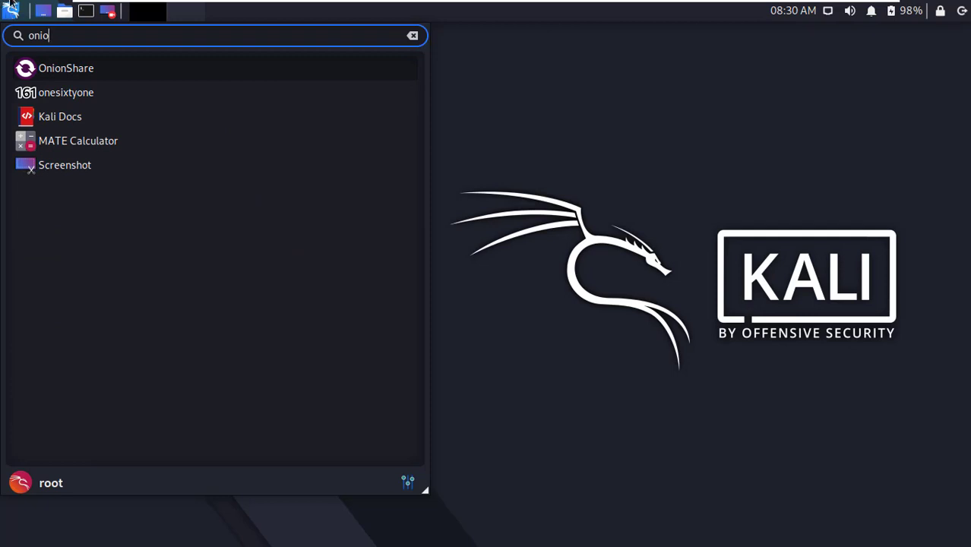
click(59, 69)
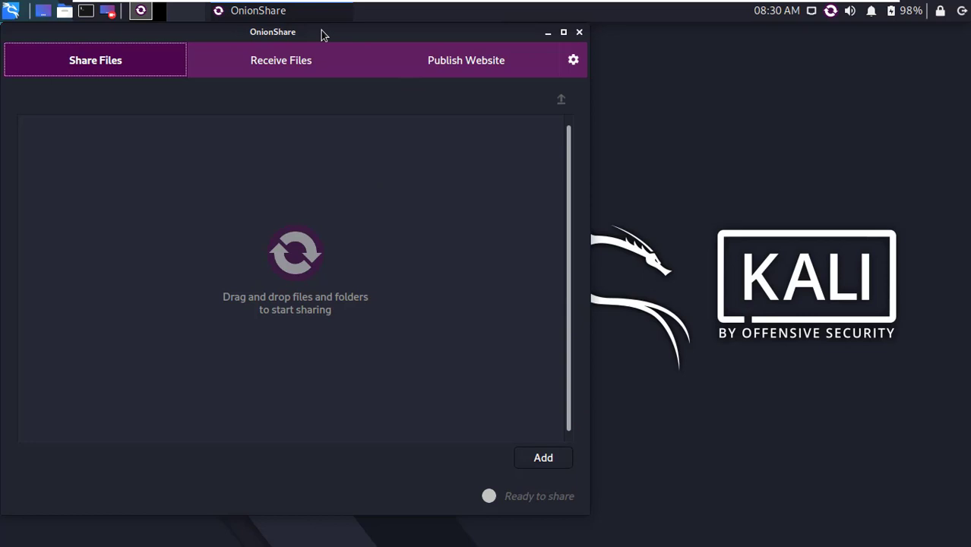
drag(319, 30, 423, 39)
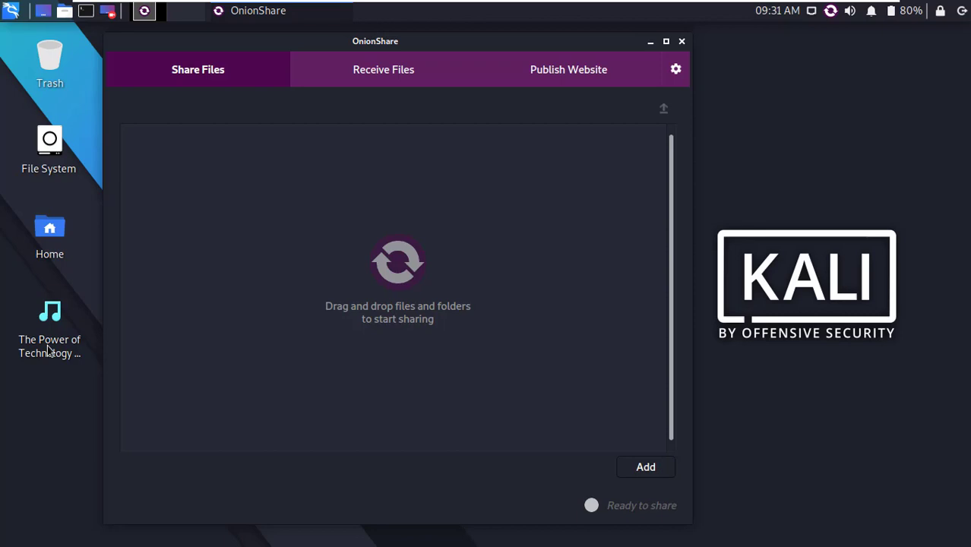
Step: Share the desktop's The Power of Technology Pack mp3 file through OnionShare and copy the generated address
drag(48, 347, 327, 355)
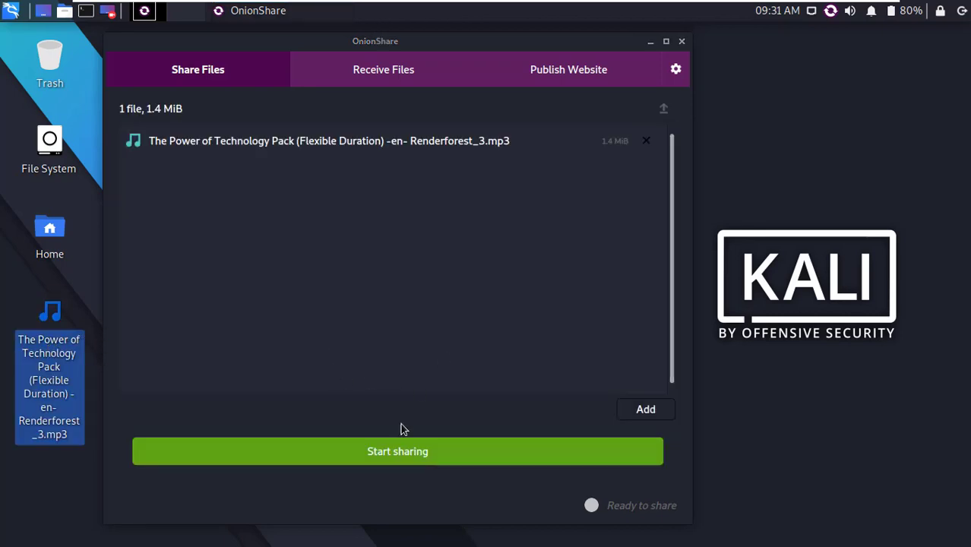
click(383, 458)
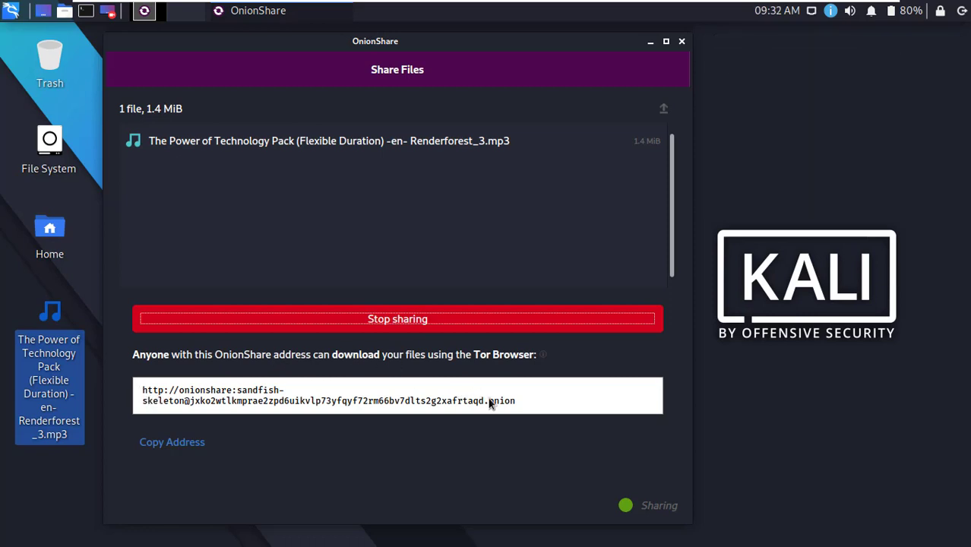
click(171, 448)
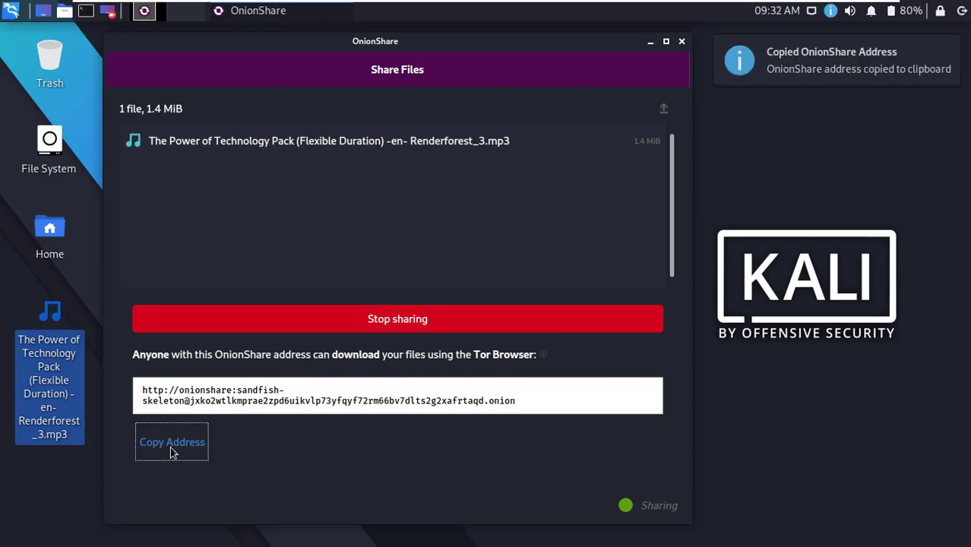
click(174, 445)
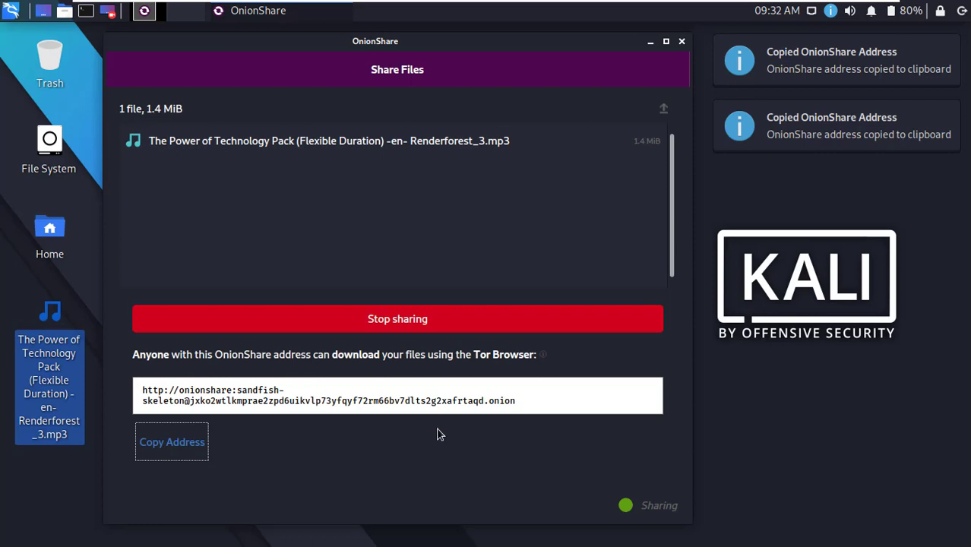
Step: Minimize the Kali virtual machine and start Tor Browser on the Windows host
mouse_move(844, 10)
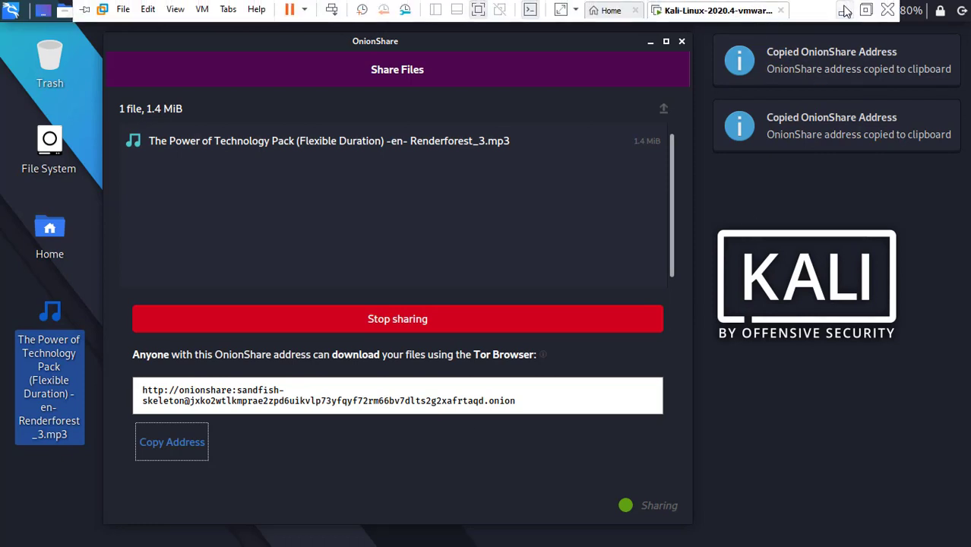
click(844, 10)
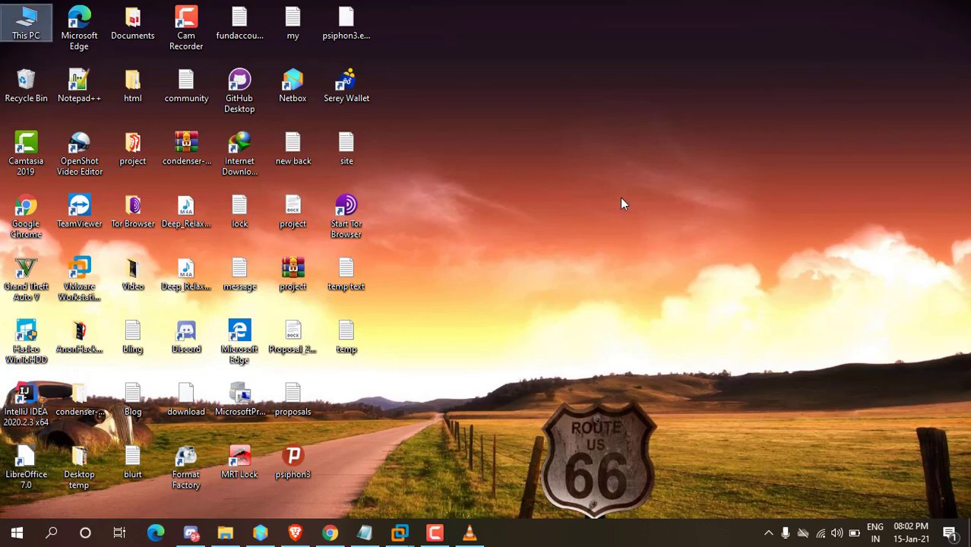
click(639, 123)
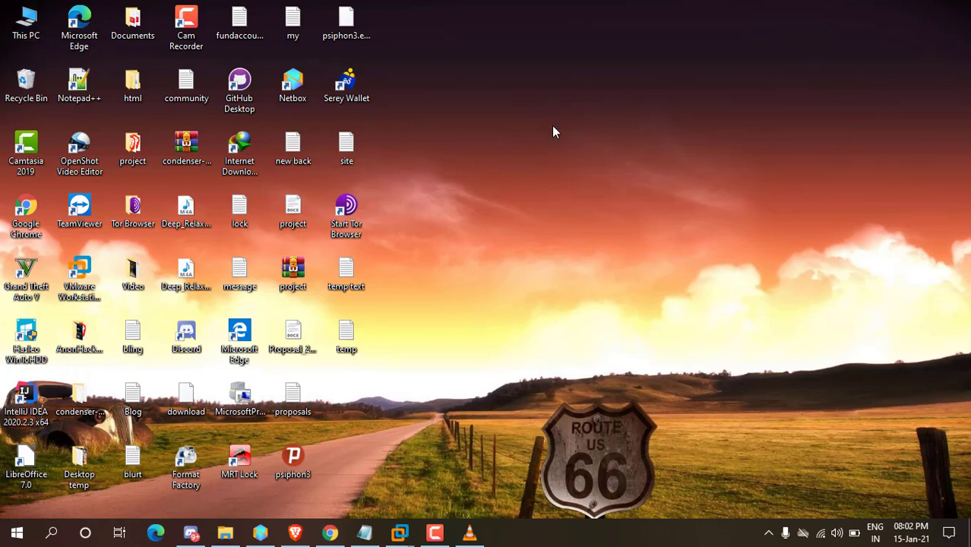
double_click(354, 221)
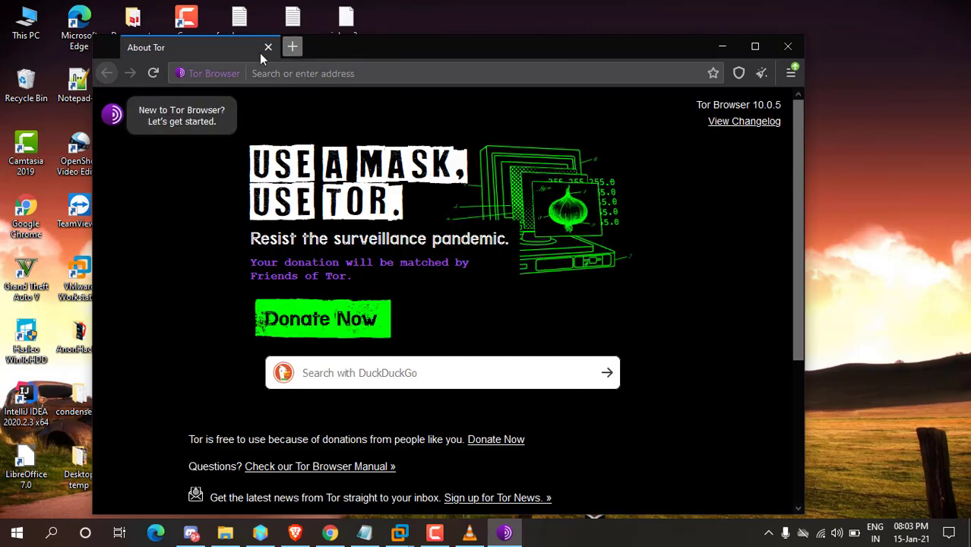
Step: Open the copied OnionShare address with its embedded password in a new tab, and accept logging in to the site
click(292, 46)
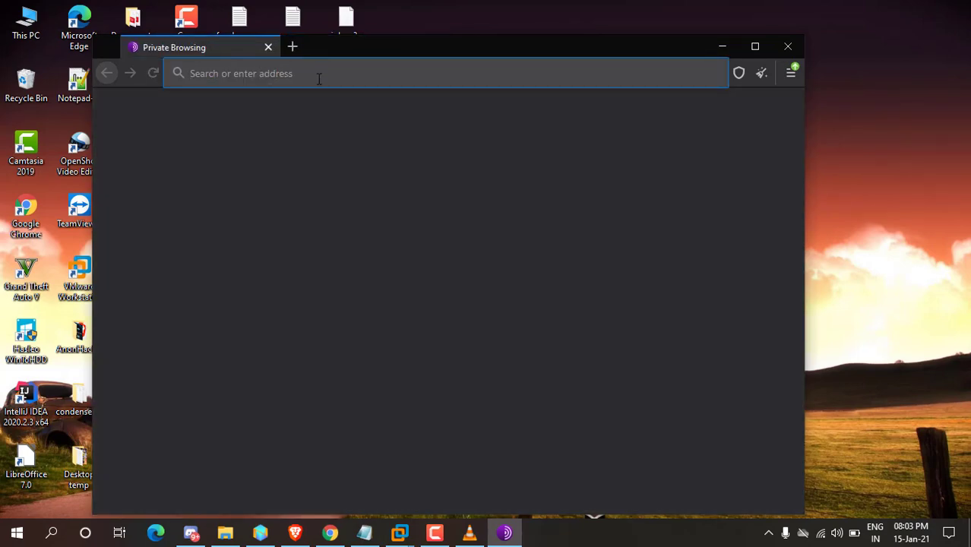
right_click(320, 76)
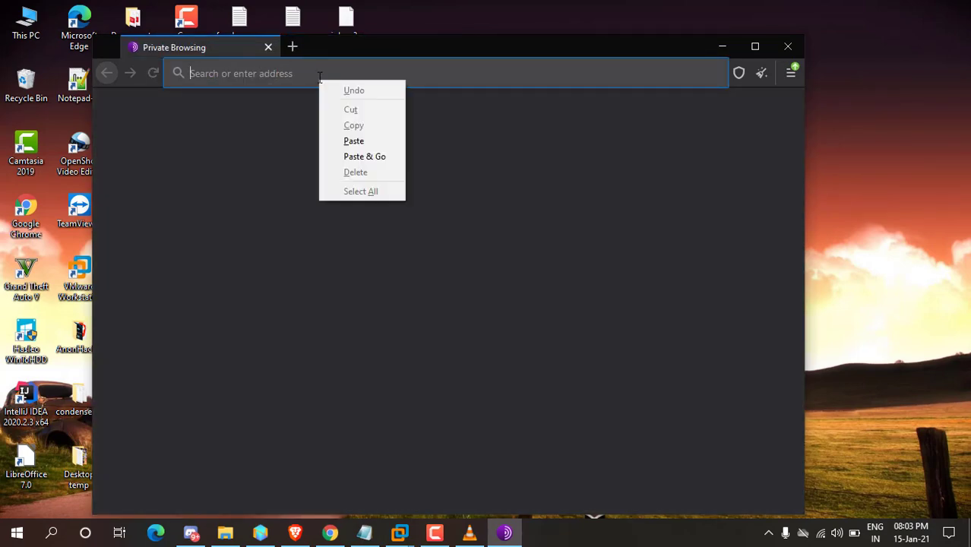
click(364, 164)
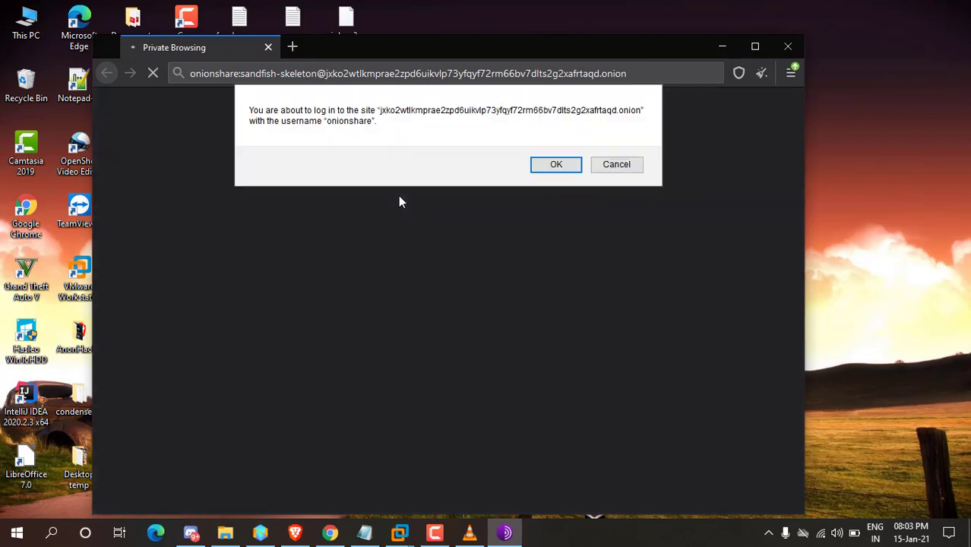
click(553, 166)
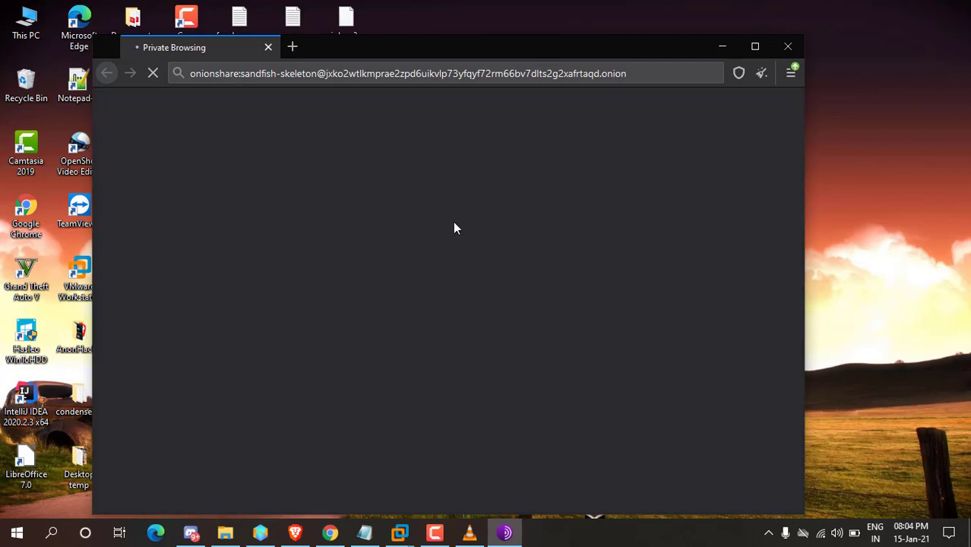